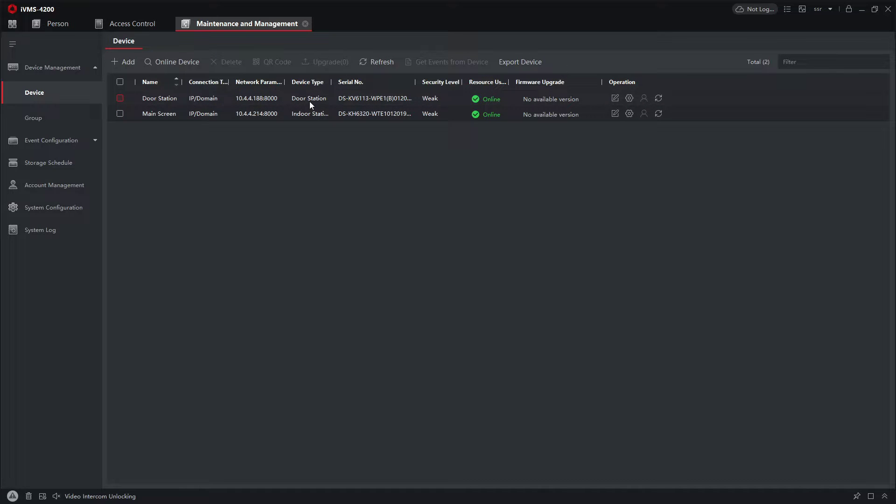
# - Open the Door Station's remote configuration and save an NTP sync interval of 1 minute
pyautogui.click(628, 99)
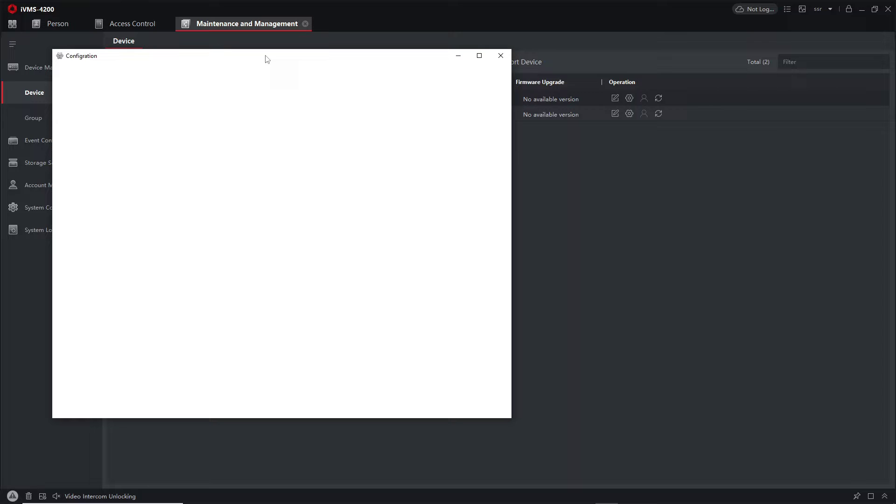
pyautogui.moveTo(266, 58); pyautogui.dragTo(356, 36)
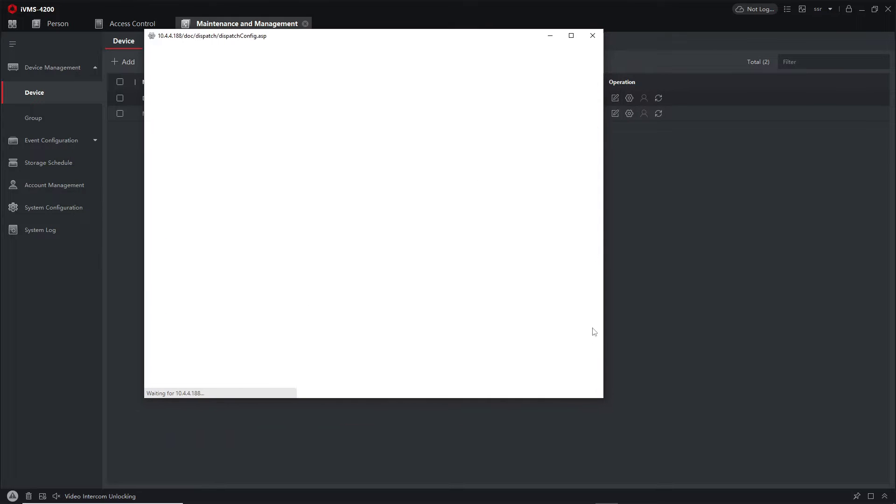
pyautogui.moveTo(603, 400); pyautogui.dragTo(829, 470)
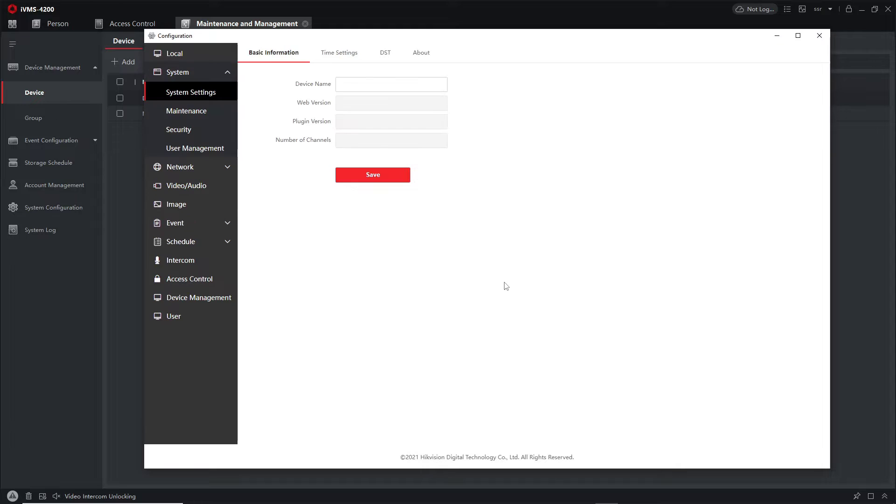
pyautogui.click(338, 53)
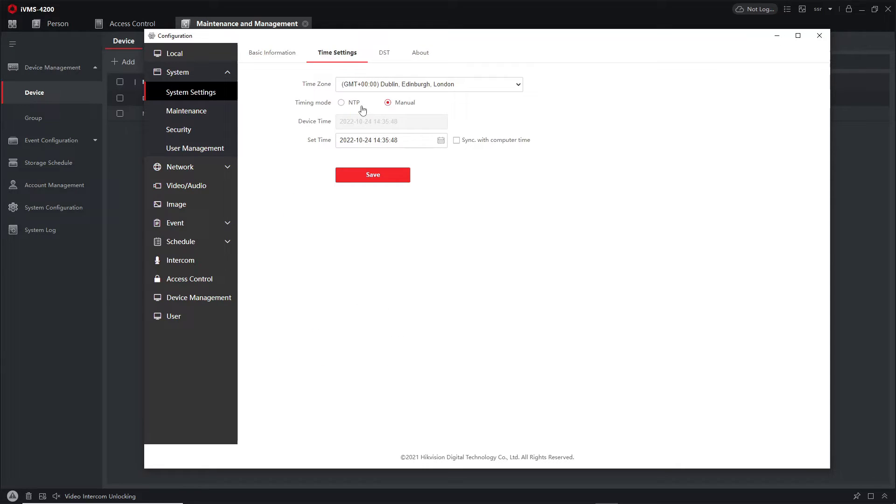
pyautogui.moveTo(366, 160); pyautogui.dragTo(312, 159)
pyautogui.write('1')
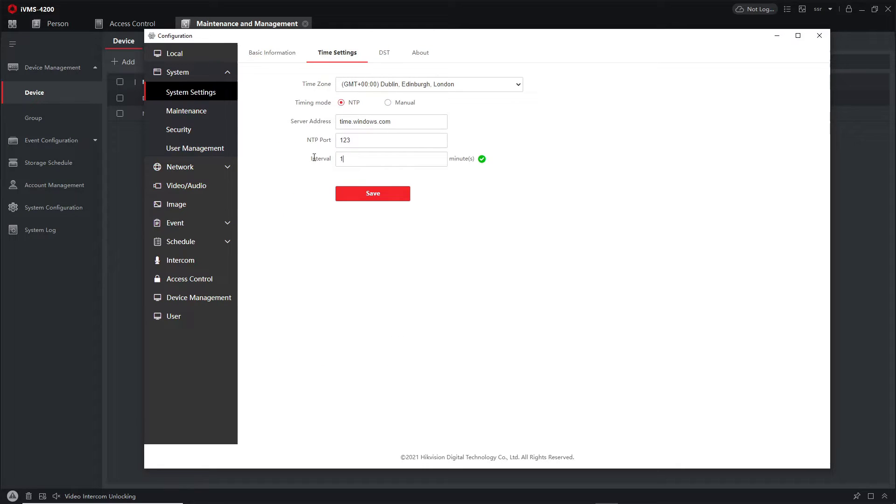
pyautogui.click(345, 192)
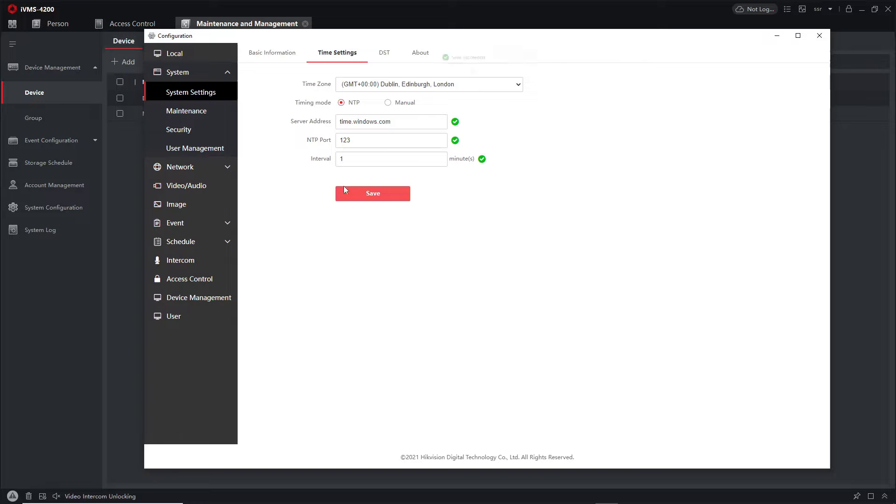
# - Enable DST starting the last Sunday of March at 01 with a 60-minute bias, and save
pyautogui.click(384, 53)
pyautogui.click(341, 84)
pyautogui.click(410, 103)
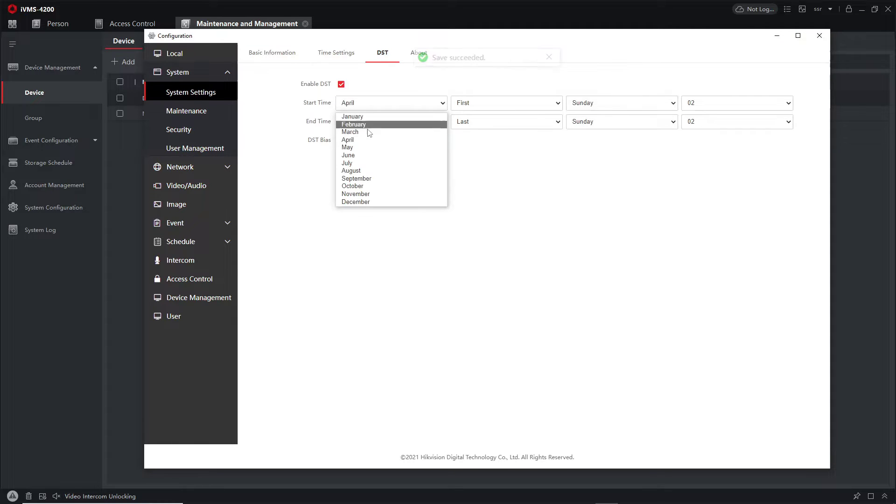
pyautogui.click(422, 122)
pyautogui.click(481, 104)
pyautogui.click(514, 149)
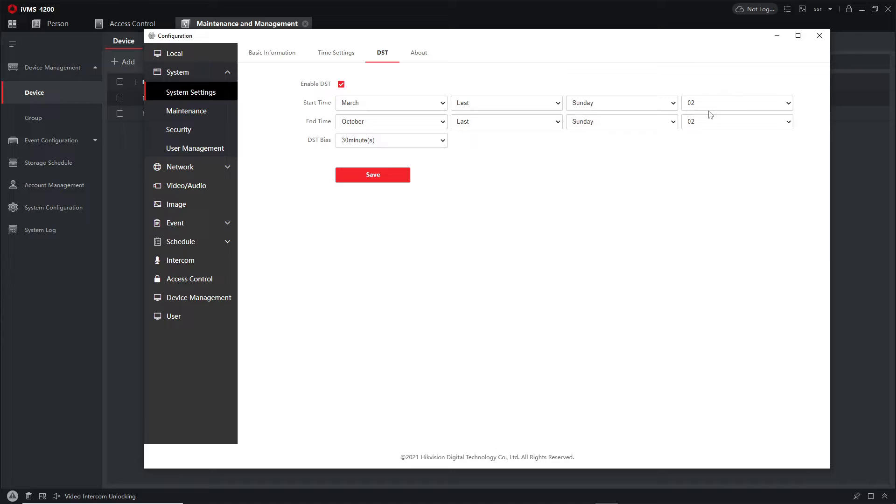
pyautogui.click(721, 104)
pyautogui.click(728, 124)
pyautogui.click(391, 140)
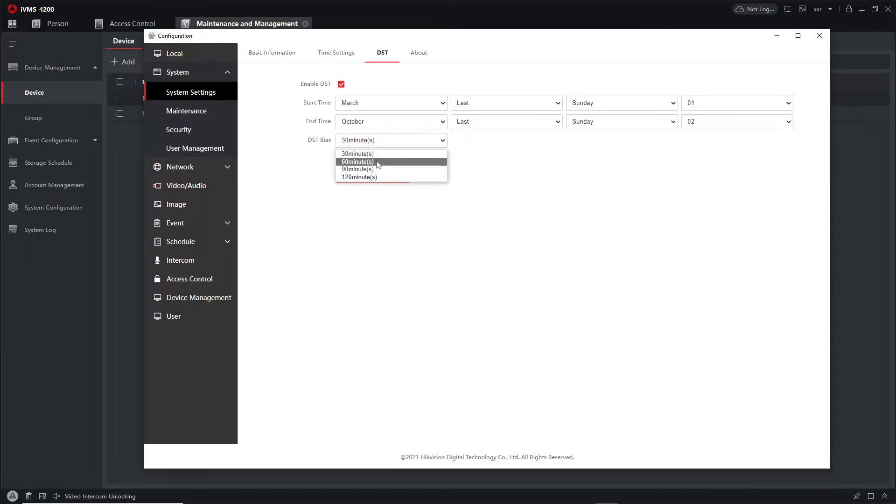
pyautogui.click(369, 159)
pyautogui.click(371, 176)
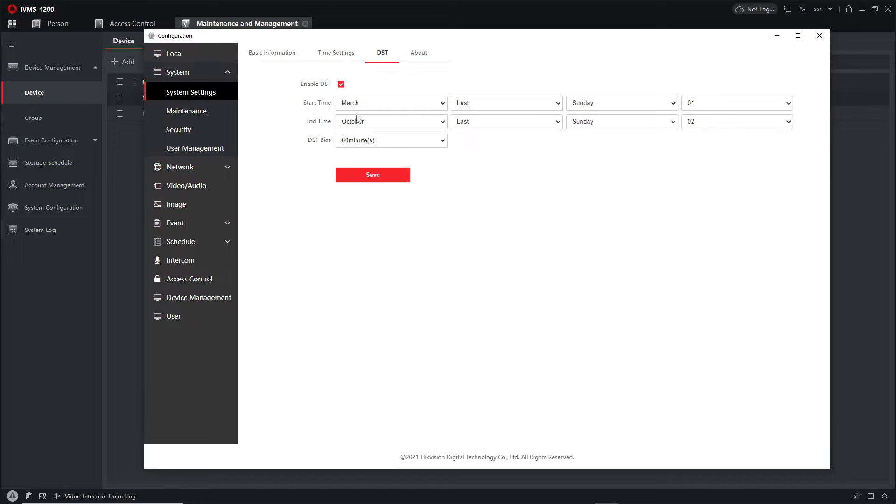
pyautogui.click(253, 52)
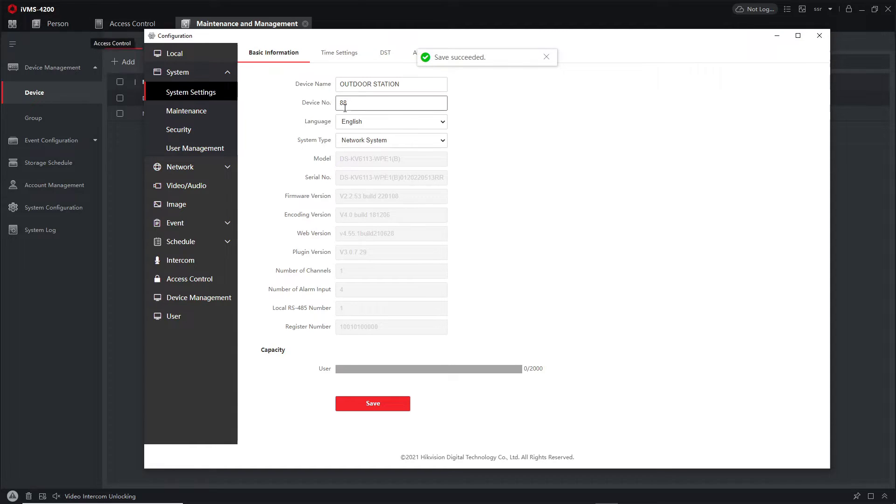
# - Maximize the configuration window and open Add Person from the Door Station's User list
pyautogui.doubleClick(346, 41)
pyautogui.click(60, 283)
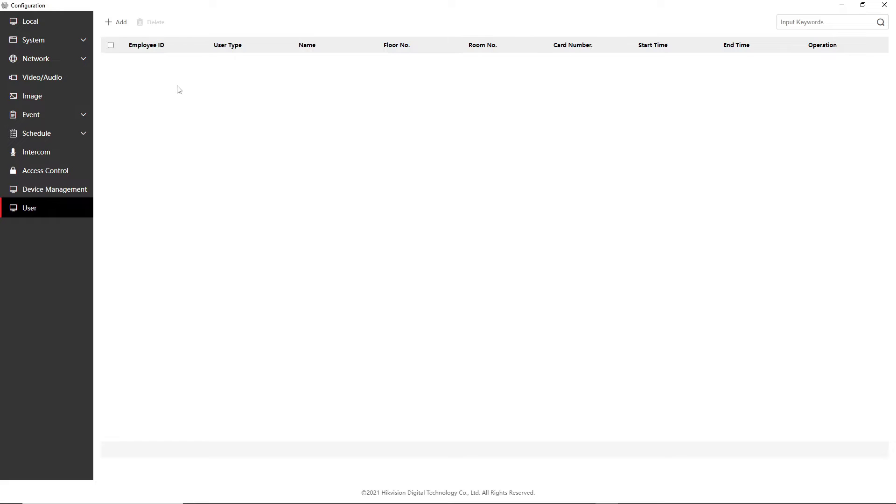
pyautogui.click(122, 23)
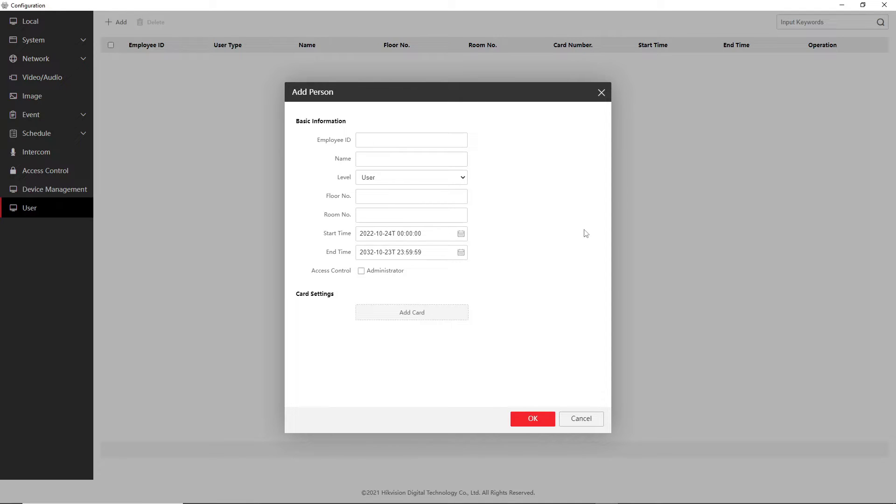
# - Enter Employee ID 1 and the person's name in the Add Person form
pyautogui.click(434, 162)
pyautogui.click(416, 145)
pyautogui.click(429, 152)
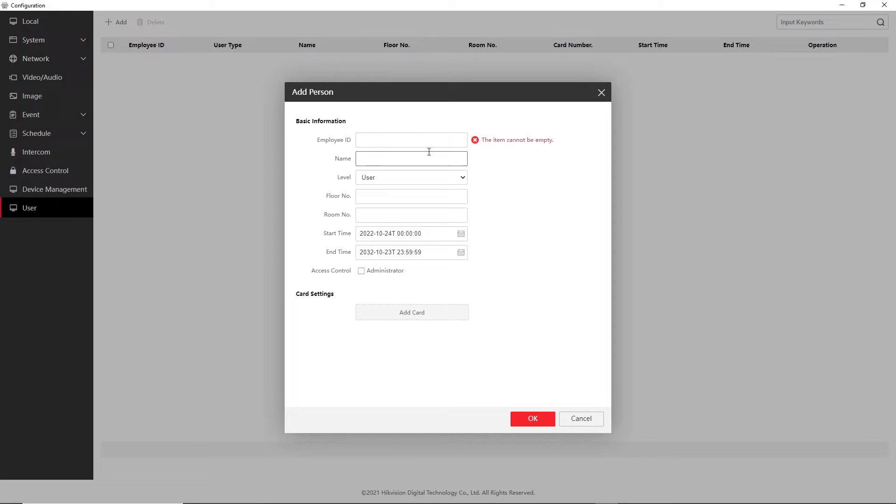
pyautogui.hotkey('shift', 'Tab')
pyautogui.write('1')
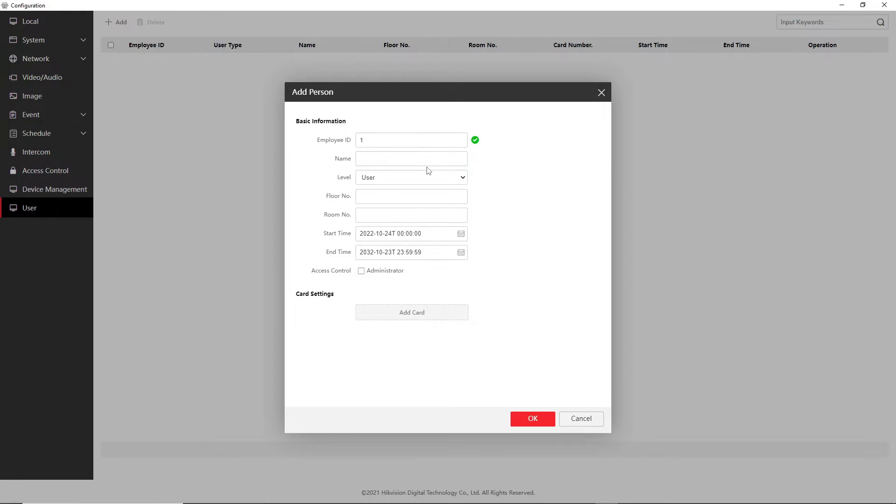
pyautogui.press('Tab')
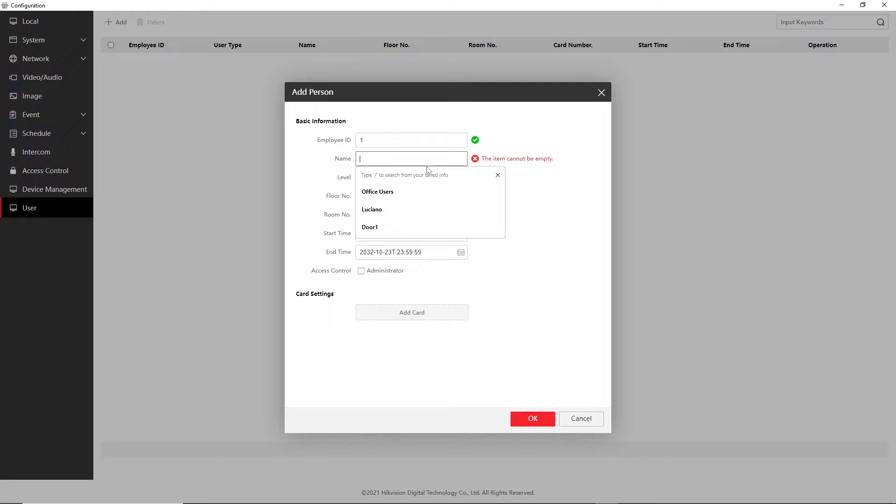
pyautogui.write('La')
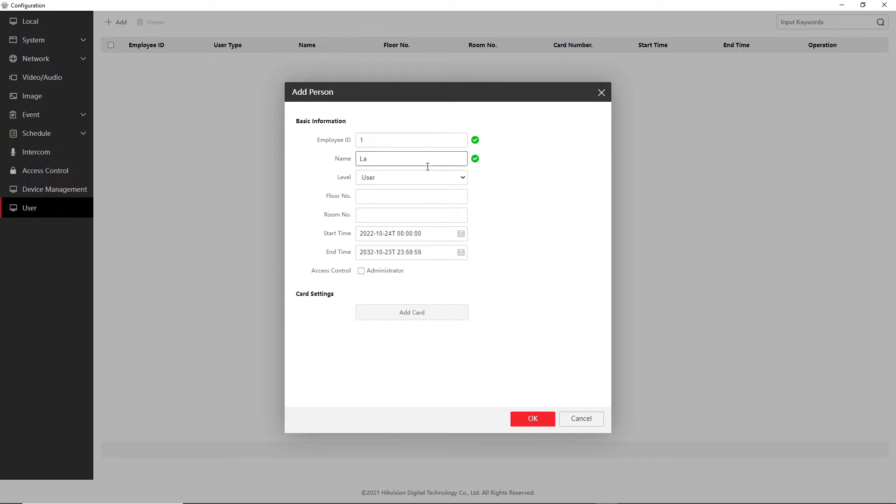
pyautogui.write('arry')
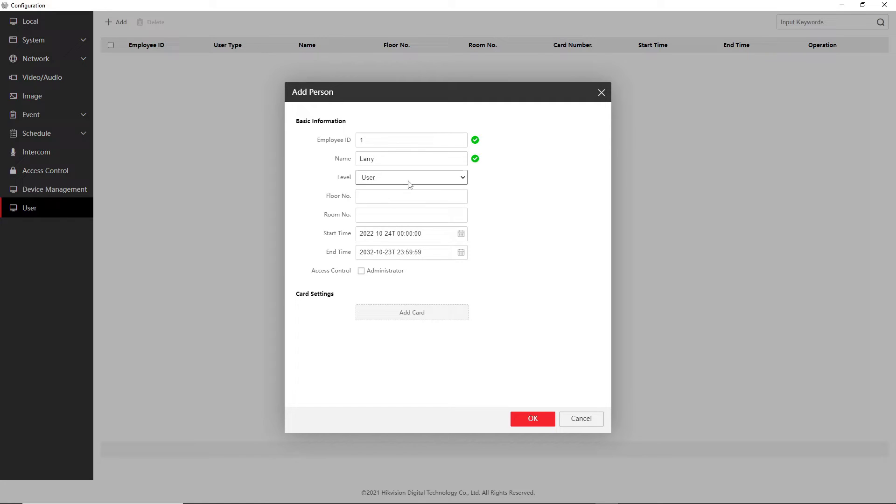
# - Set Floor No. to 1 and Room No. to 1
pyautogui.click(400, 200)
pyautogui.press('Tab')
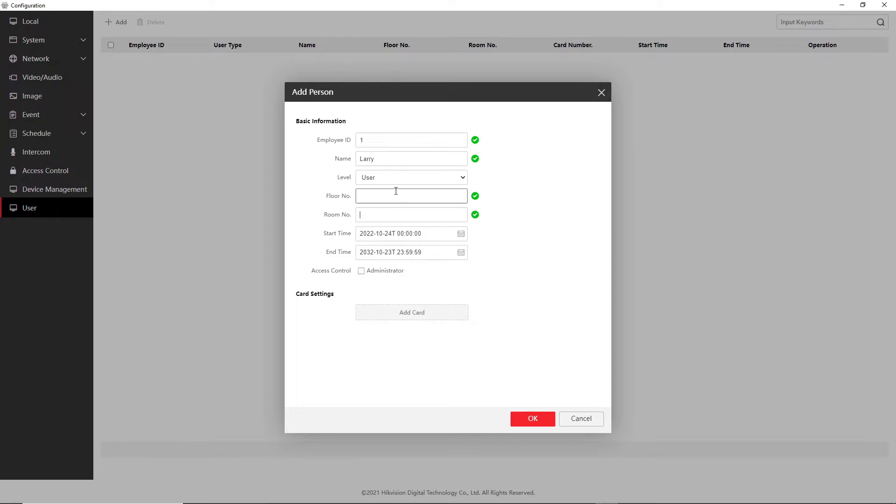
pyautogui.write('1')
pyautogui.click(388, 213)
pyautogui.write('1')
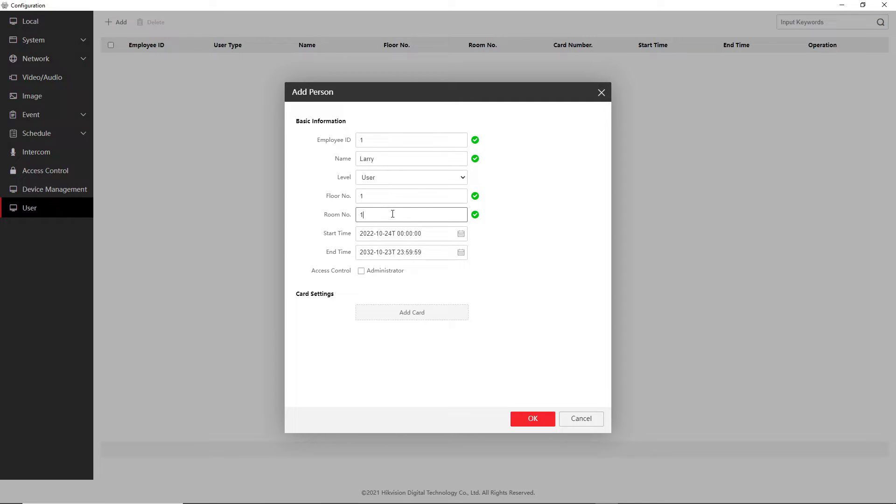
pyautogui.press('Tab')
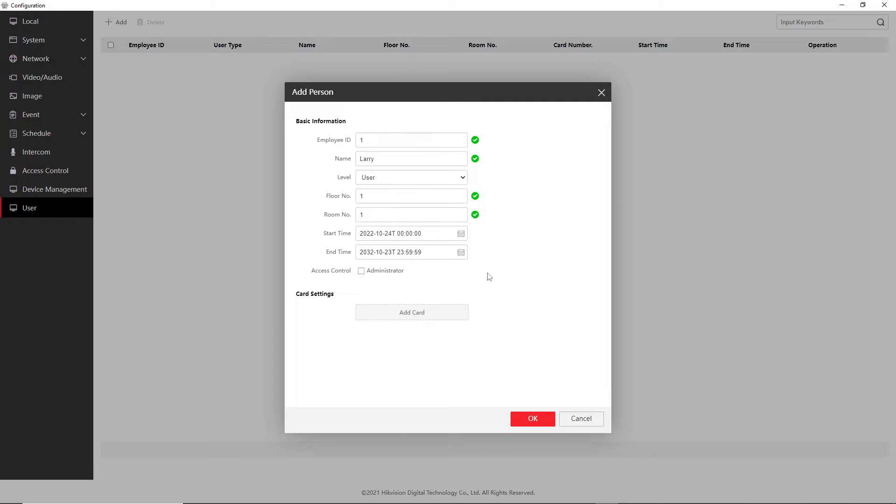
# - Open the end-time calendar and advance it month by month toward late 2037
pyautogui.click(395, 252)
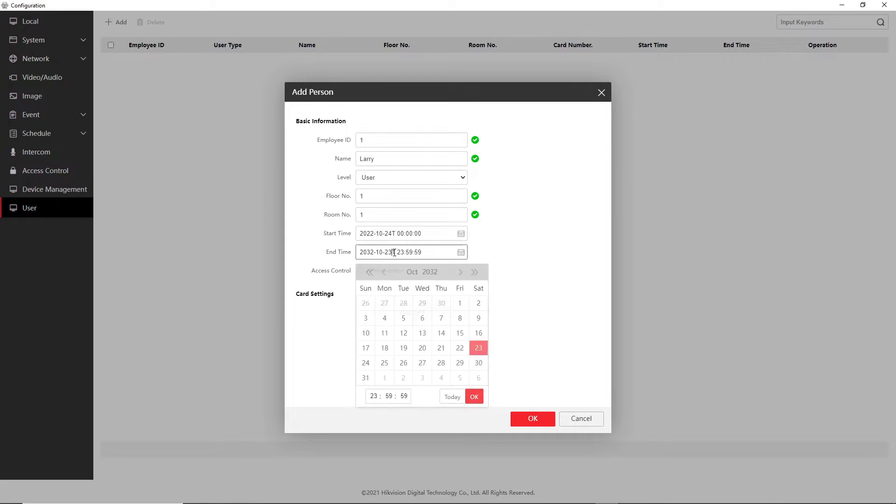
pyautogui.click(461, 270)
pyautogui.click(461, 271)
pyautogui.click(461, 270)
pyautogui.click(461, 270)
pyautogui.click(461, 270)
pyautogui.doubleClick(460, 271)
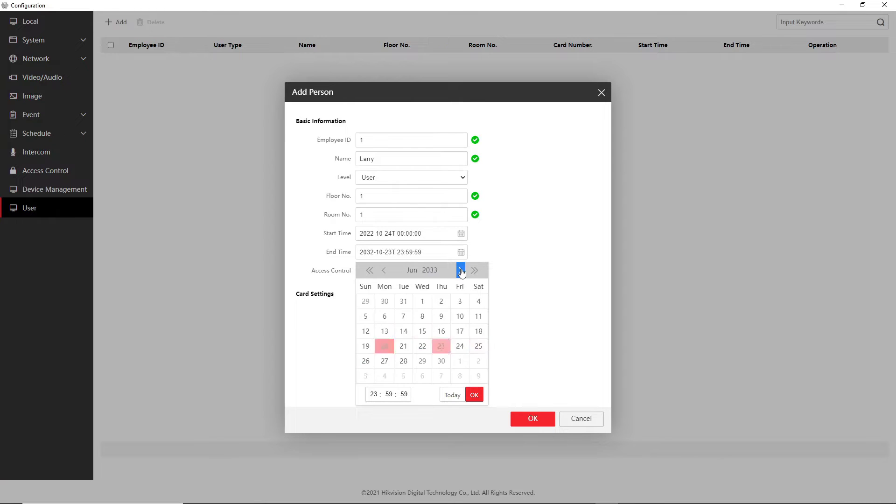
pyautogui.doubleClick(460, 271)
pyautogui.click(461, 271)
pyautogui.doubleClick(461, 271)
pyautogui.click(461, 270)
pyautogui.doubleClick(461, 271)
pyautogui.doubleClick(462, 271)
pyautogui.doubleClick(460, 271)
pyautogui.click(461, 271)
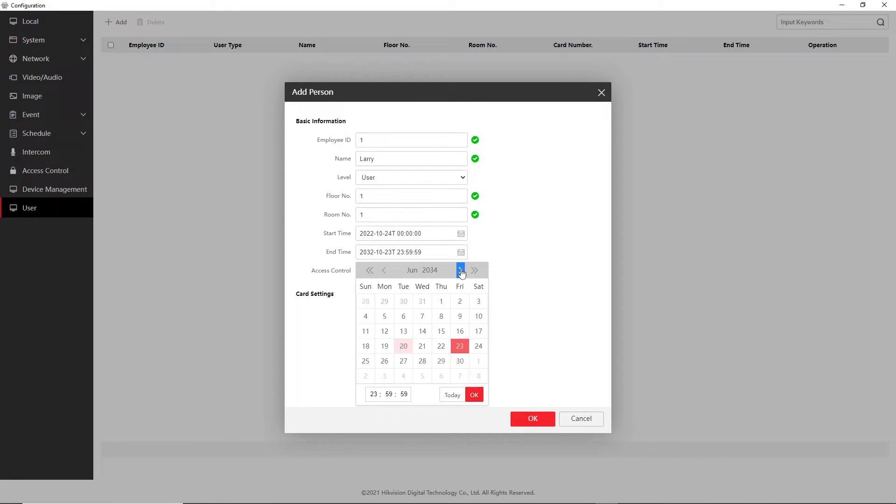
pyautogui.doubleClick(461, 271)
pyautogui.click(461, 270)
pyautogui.doubleClick(461, 270)
pyautogui.click(461, 270)
pyautogui.doubleClick(461, 271)
pyautogui.doubleClick(462, 270)
pyautogui.doubleClick(461, 271)
pyautogui.click(461, 271)
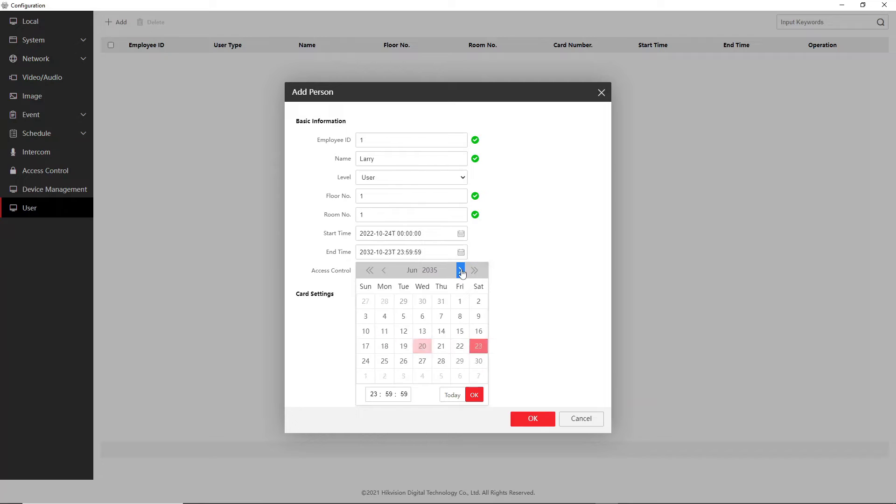
pyautogui.doubleClick(461, 271)
pyautogui.click(461, 271)
pyautogui.doubleClick(461, 271)
pyautogui.click(461, 271)
pyautogui.doubleClick(462, 271)
pyautogui.doubleClick(461, 270)
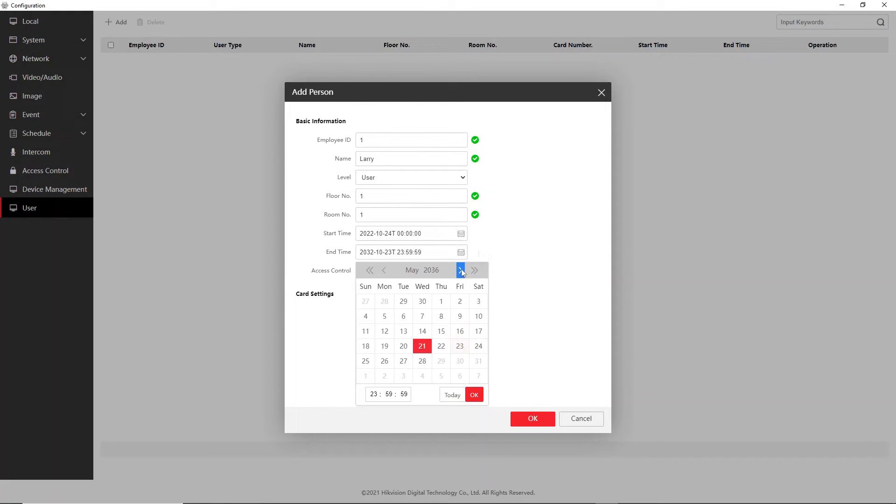
pyautogui.doubleClick(461, 270)
pyautogui.doubleClick(462, 271)
pyautogui.click(461, 270)
pyautogui.doubleClick(461, 270)
pyautogui.doubleClick(461, 270)
pyautogui.click(461, 270)
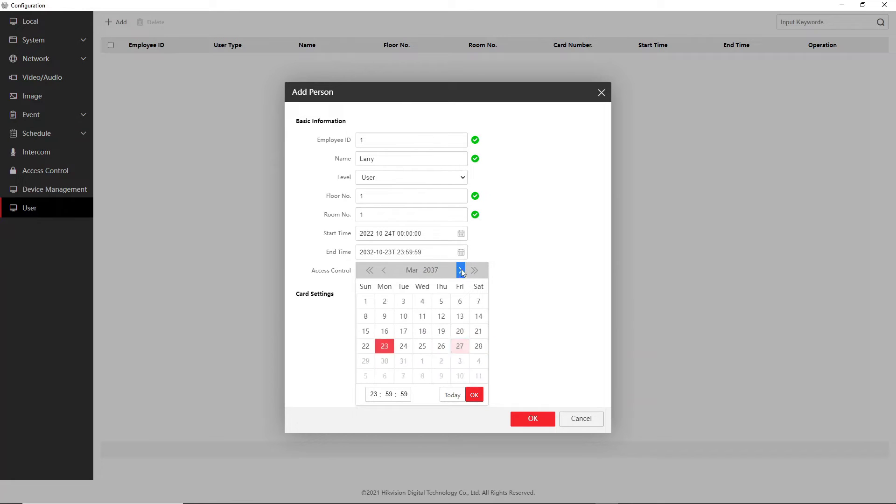
pyautogui.doubleClick(461, 271)
pyautogui.doubleClick(461, 270)
pyautogui.click(461, 271)
pyautogui.doubleClick(461, 270)
pyautogui.click(461, 270)
pyautogui.doubleClick(461, 270)
pyautogui.click(461, 270)
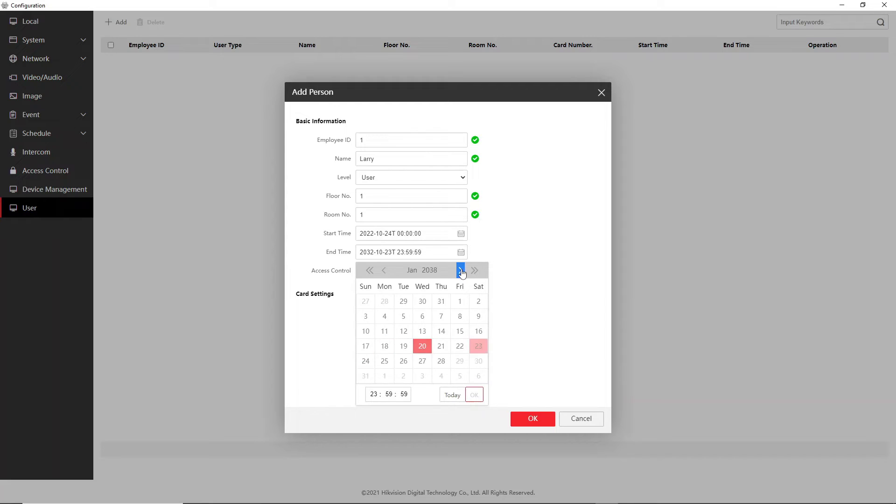
pyautogui.doubleClick(461, 270)
pyautogui.doubleClick(462, 270)
pyautogui.click(461, 270)
pyautogui.doubleClick(461, 270)
pyautogui.doubleClick(461, 270)
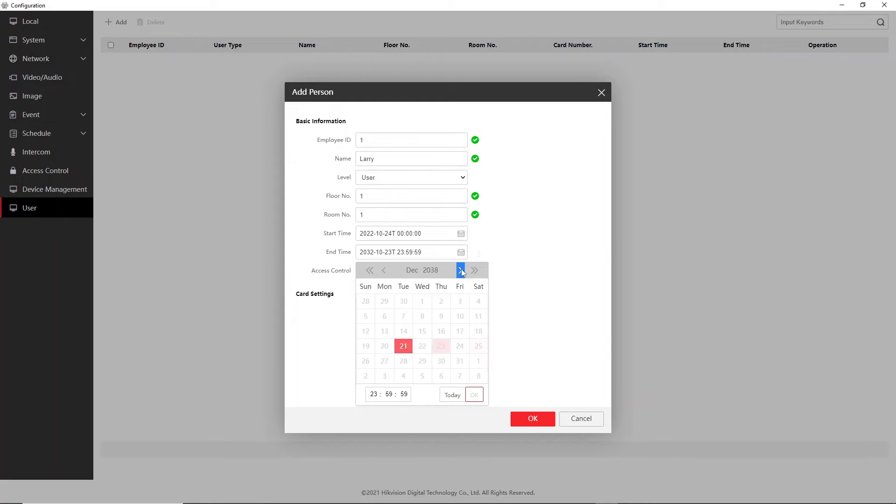
pyautogui.click(462, 270)
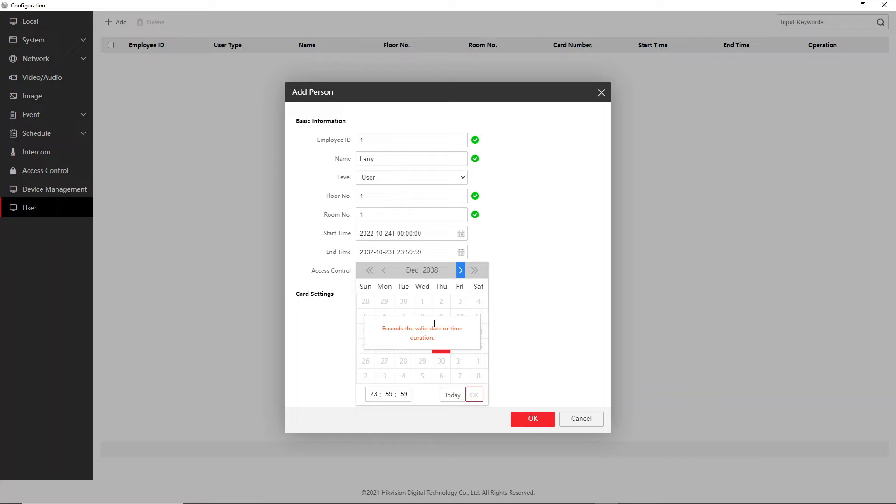
pyautogui.click(384, 271)
pyautogui.doubleClick(384, 271)
pyautogui.click(385, 271)
pyautogui.doubleClick(384, 271)
pyautogui.click(384, 270)
pyautogui.doubleClick(384, 271)
pyautogui.doubleClick(384, 271)
pyautogui.click(384, 271)
pyautogui.click(384, 271)
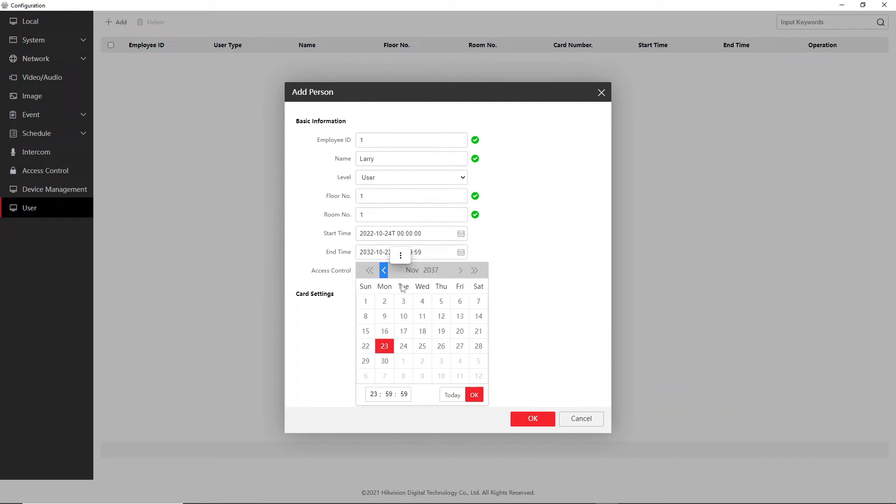
pyautogui.click(462, 270)
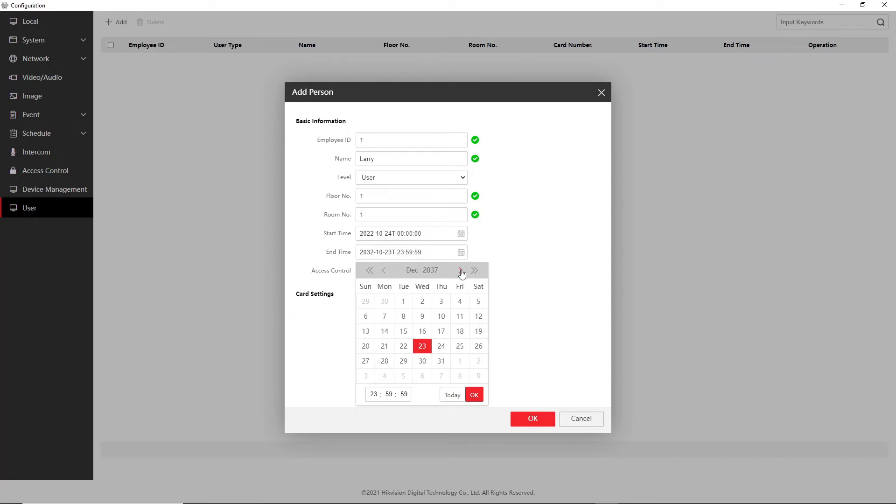
pyautogui.click(474, 395)
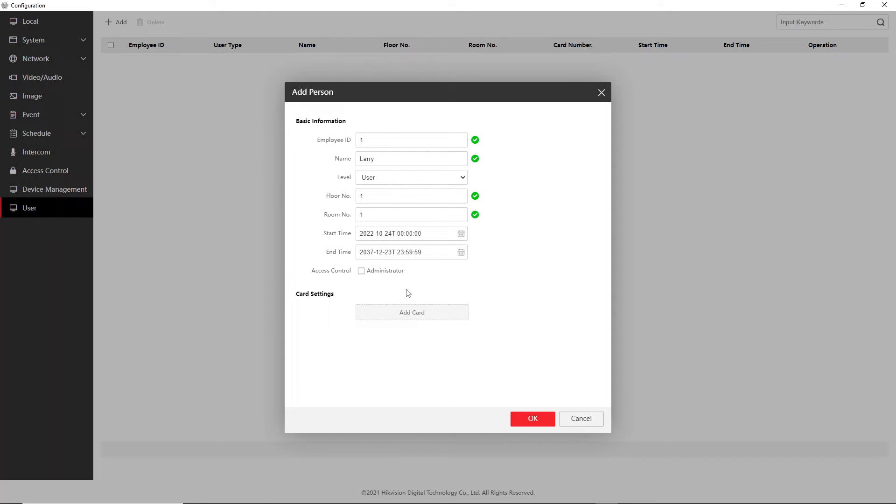
# - Tick Administrator under Access Control for the new person
pyautogui.click(362, 272)
pyautogui.doubleClick(317, 299)
# - Add Card 1 by reading the presented fob as a Normal Card
pyautogui.click(316, 299)
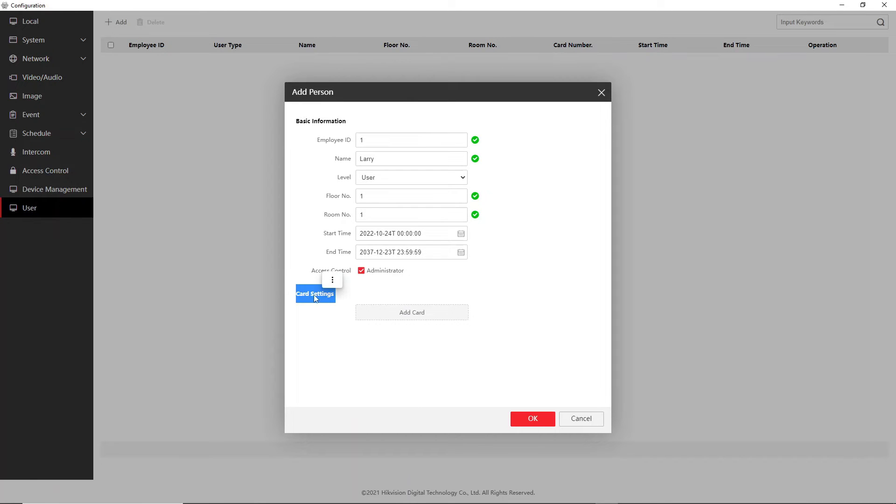
pyautogui.click(400, 293)
pyautogui.click(408, 313)
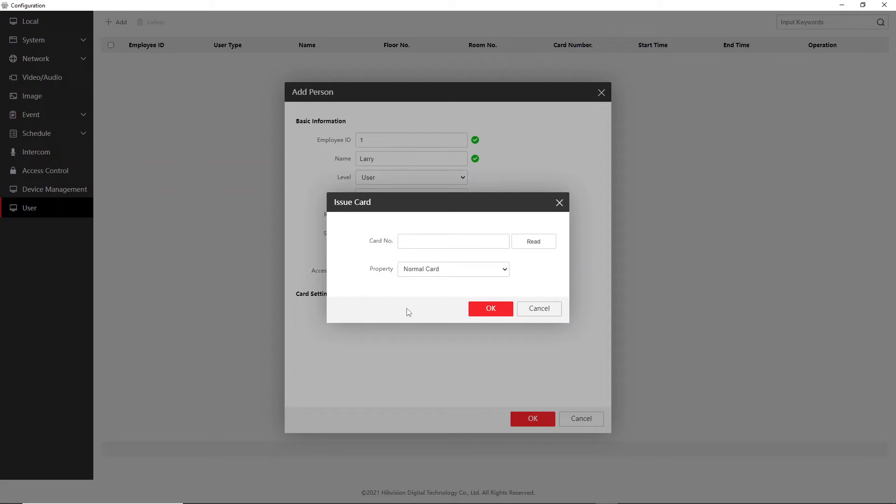
pyautogui.click(448, 244)
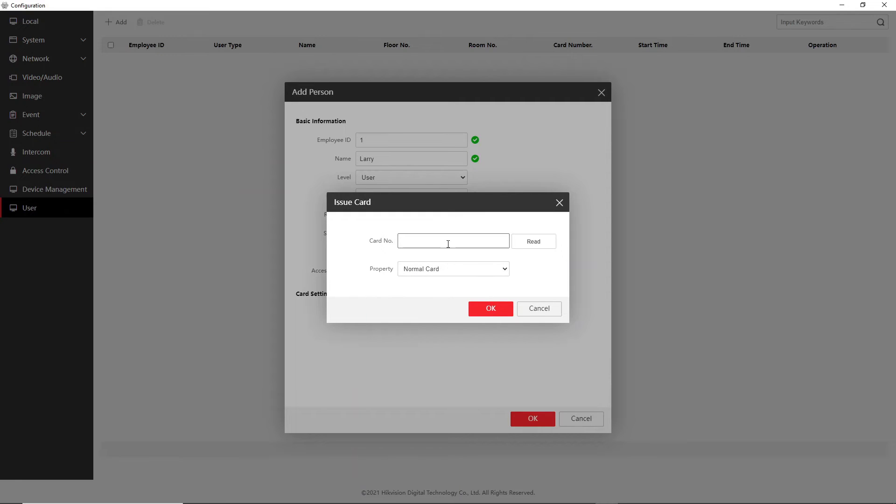
pyautogui.click(537, 242)
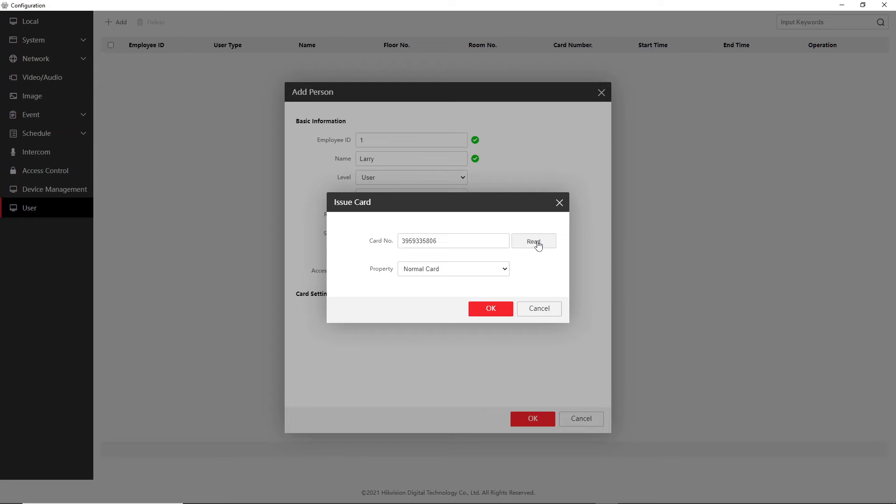
pyautogui.click(488, 311)
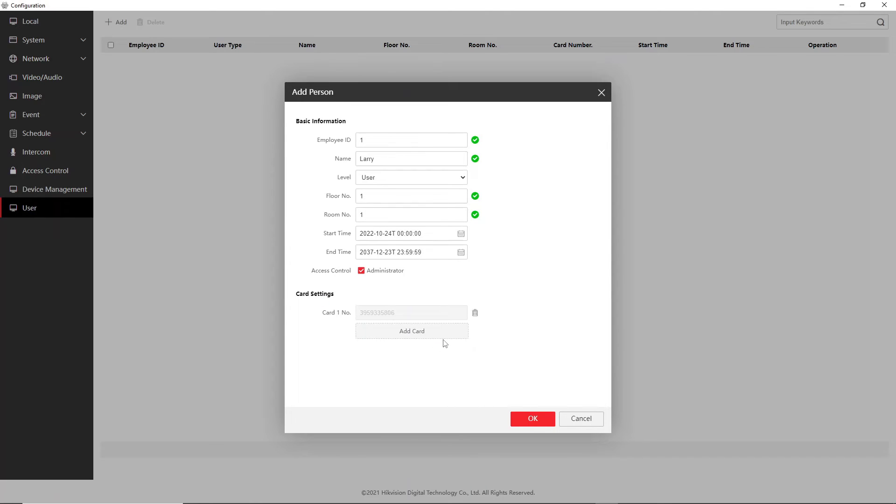
# - Confirm the Add Person form to save the new user ending 2037-12-23T23:59:59
pyautogui.click(536, 419)
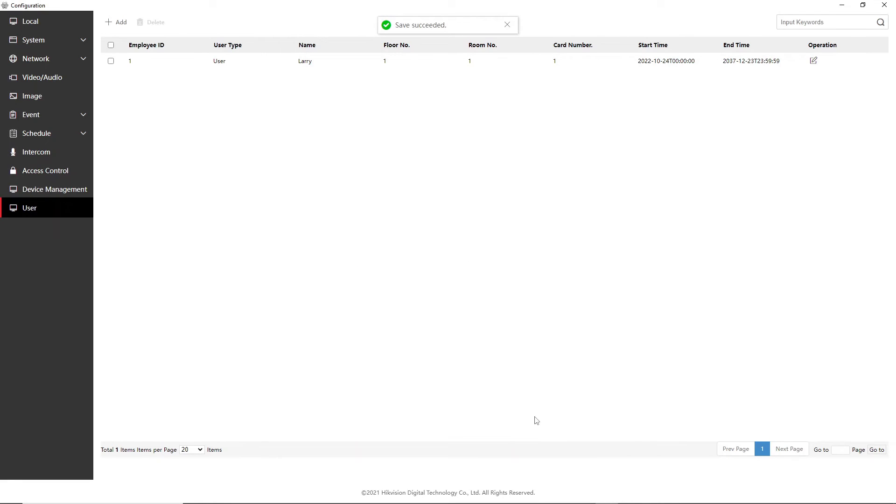